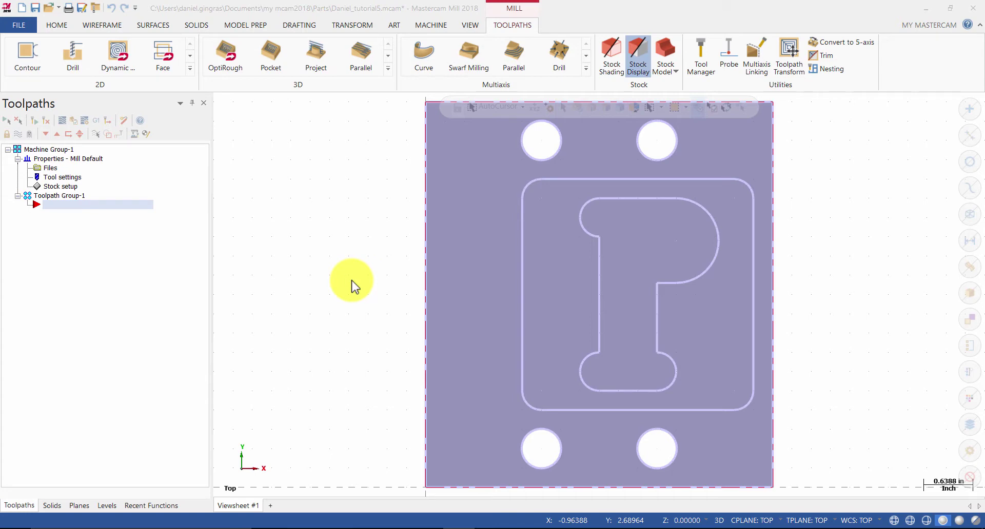
Start a 2D High Speed Area Mill toolpath from the expanded 2D toolpath gallery.
click(190, 69)
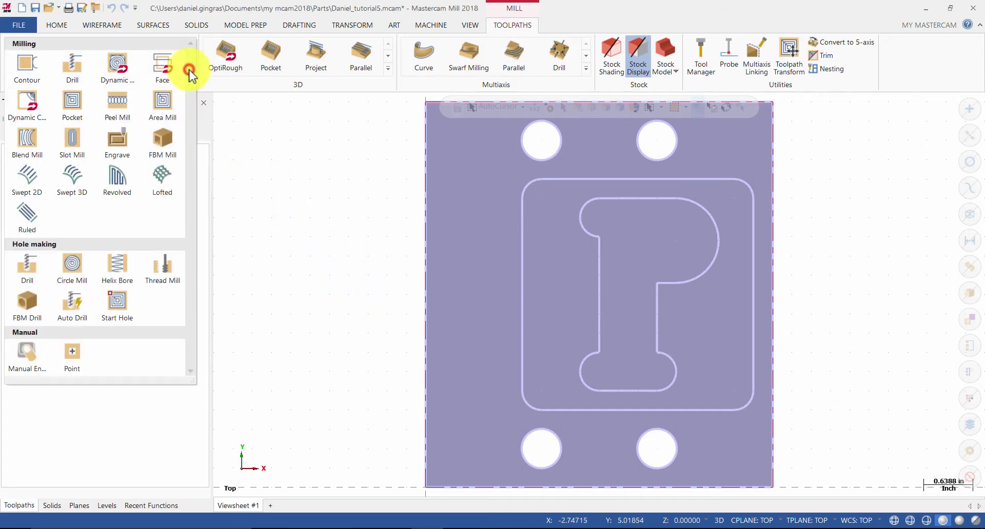
click(162, 111)
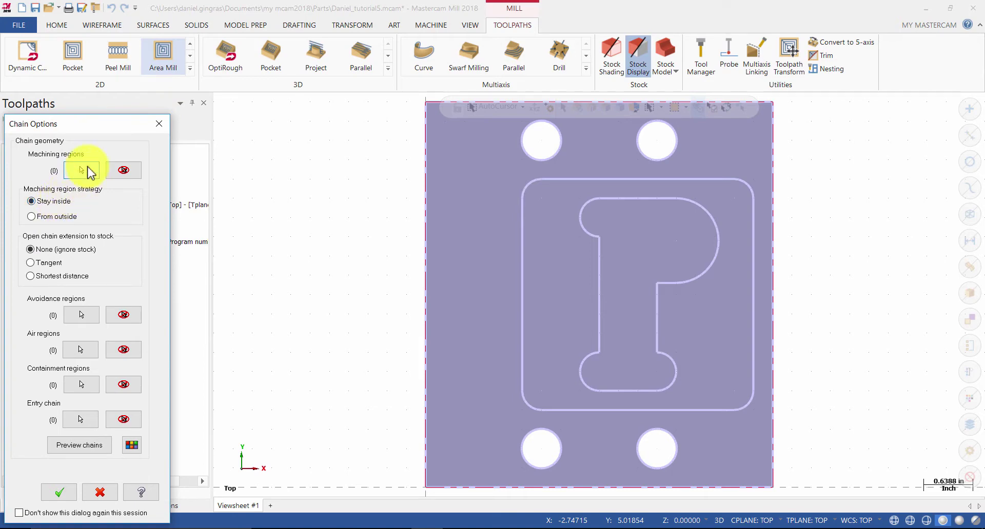
Begin the machining-region chain along the pocket's top and right edges.
click(88, 171)
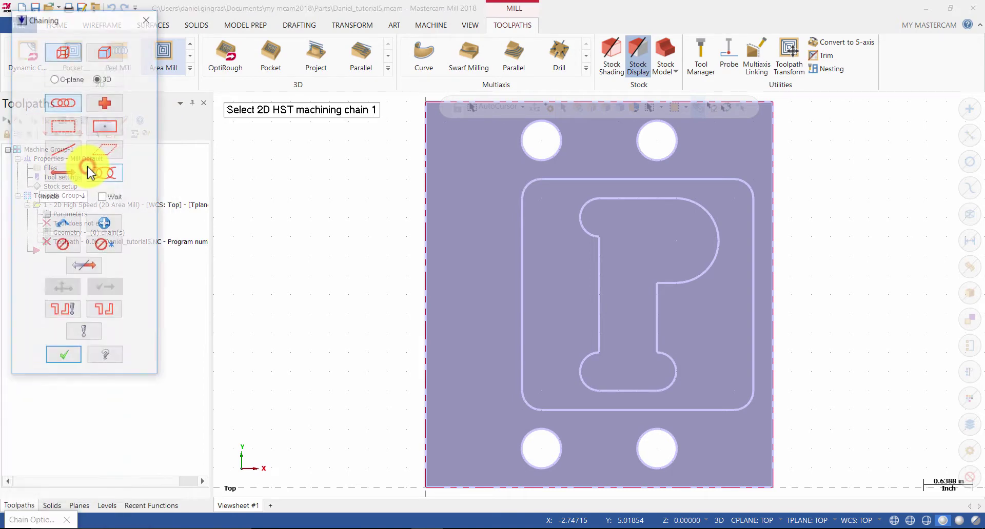
middle_drag(369, 220, 322, 176)
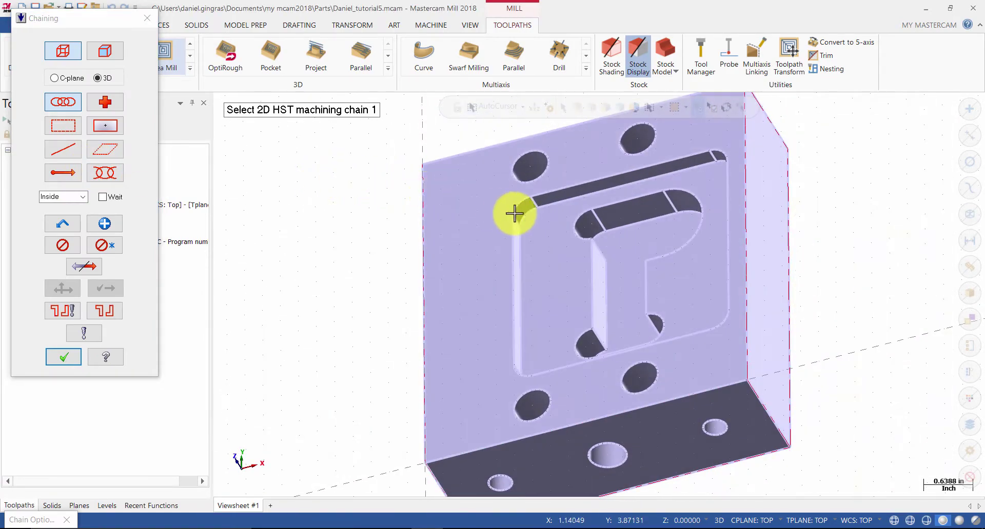
click(538, 205)
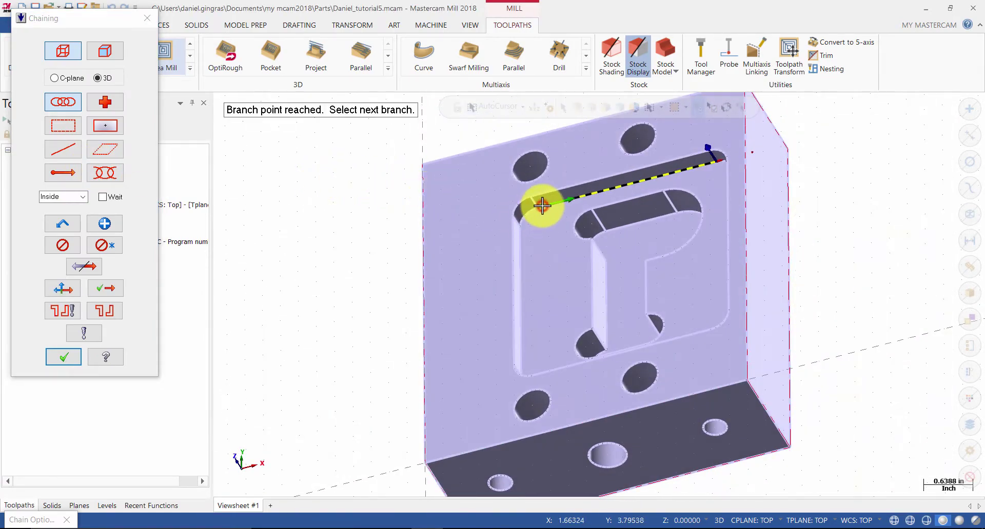
middle_drag(542, 205, 684, 171)
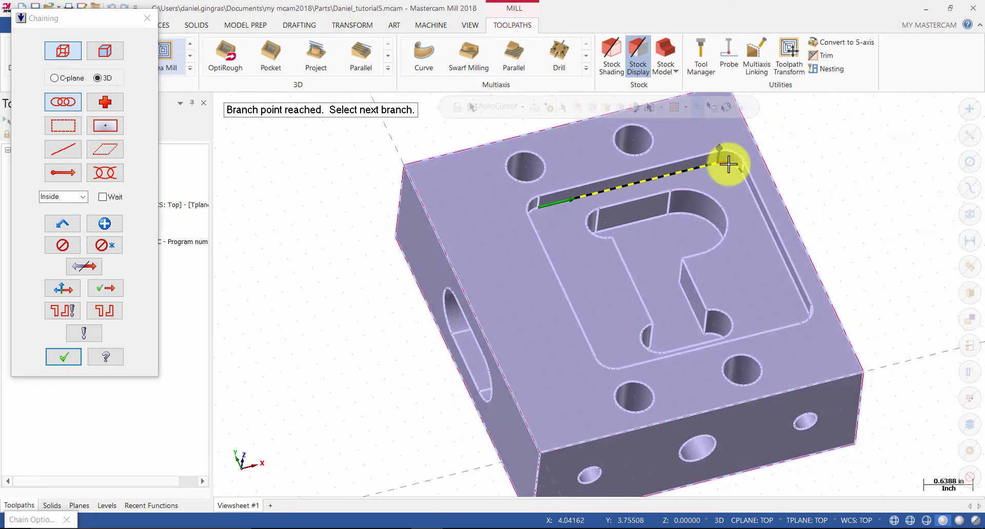
click(748, 183)
middle_drag(752, 267, 791, 325)
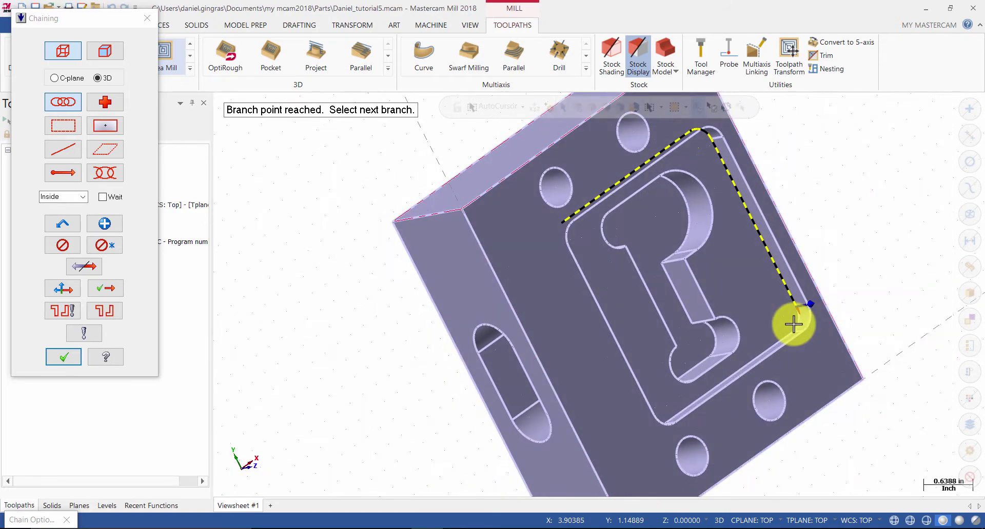
click(776, 344)
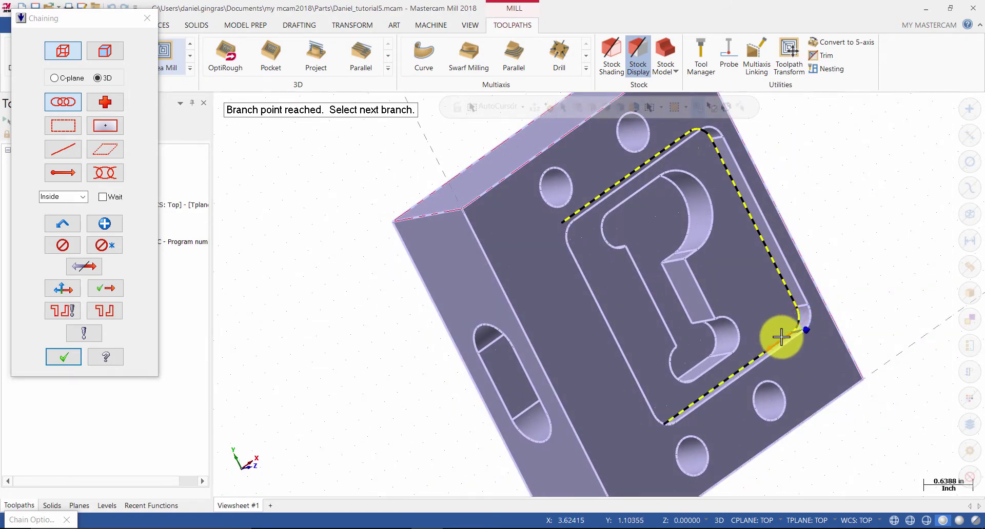
Complete the chain along the bottom and left edges, closing the pocket boundary.
click(781, 336)
middle_drag(774, 333, 650, 398)
click(659, 407)
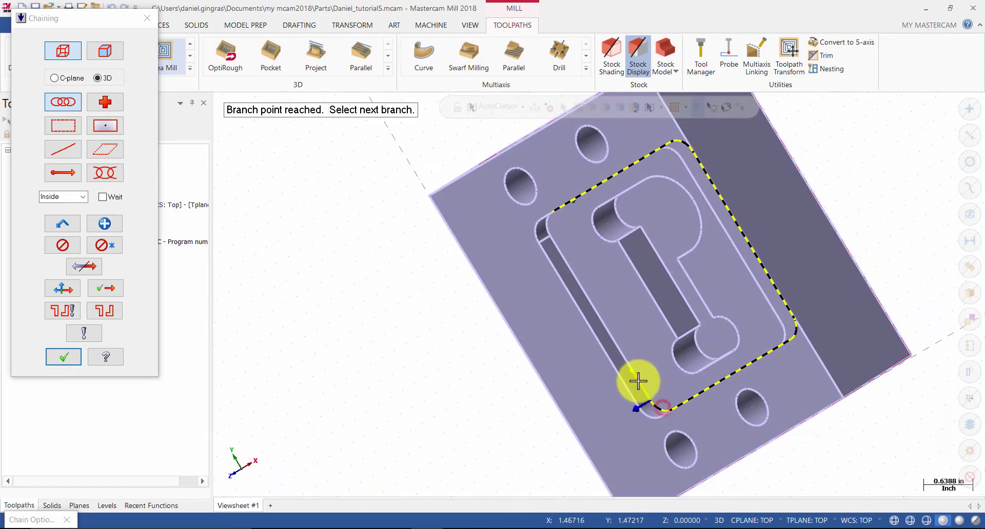
click(645, 391)
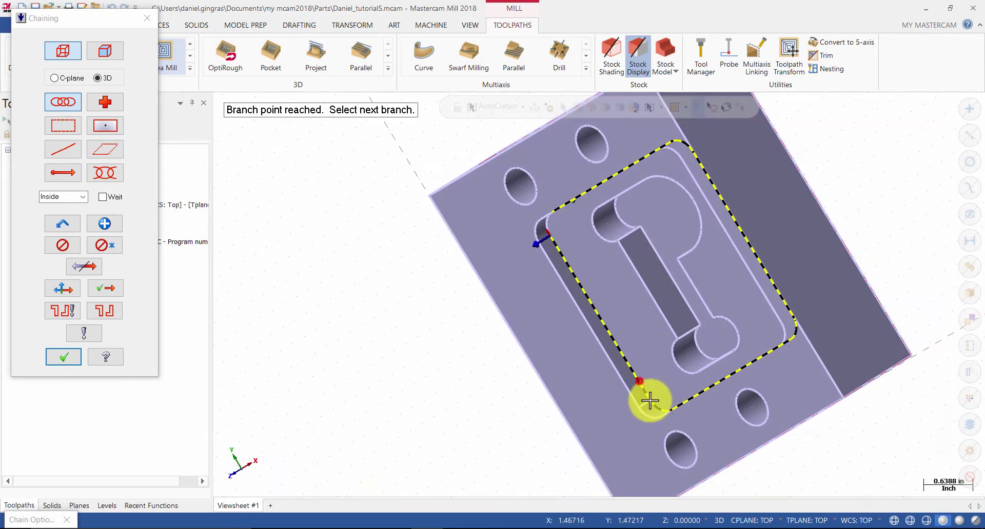
click(549, 227)
middle_drag(587, 237, 641, 213)
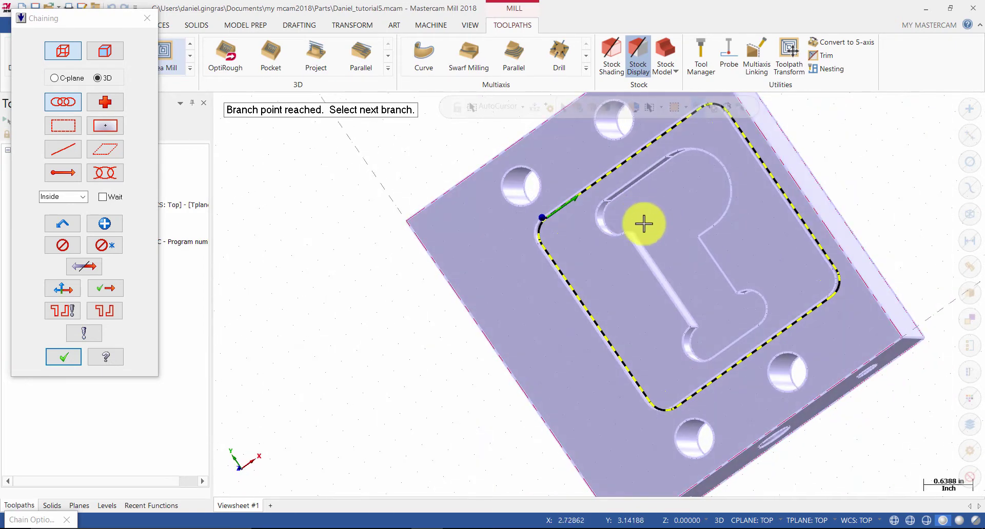
click(63, 357)
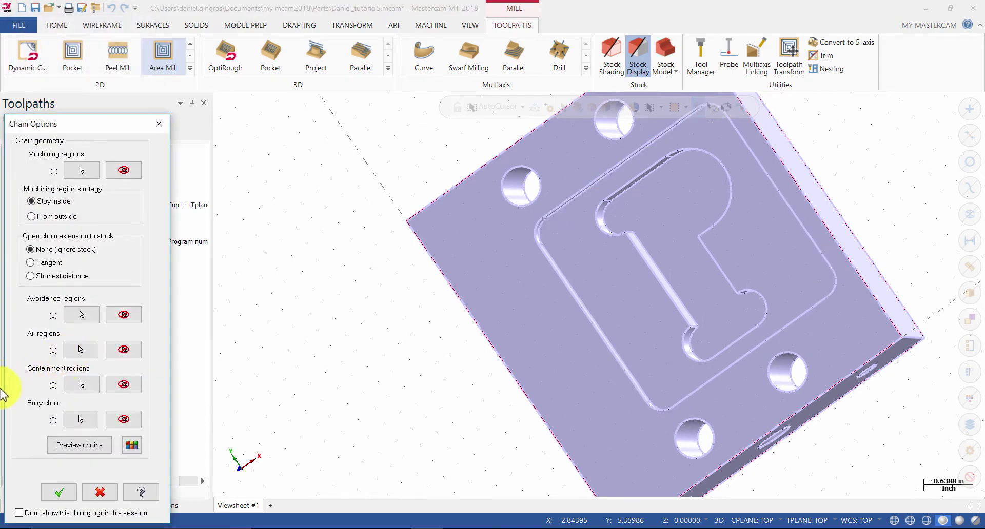
Open the Area Mill parameters and preview the hatched pocket region on the part.
click(69, 495)
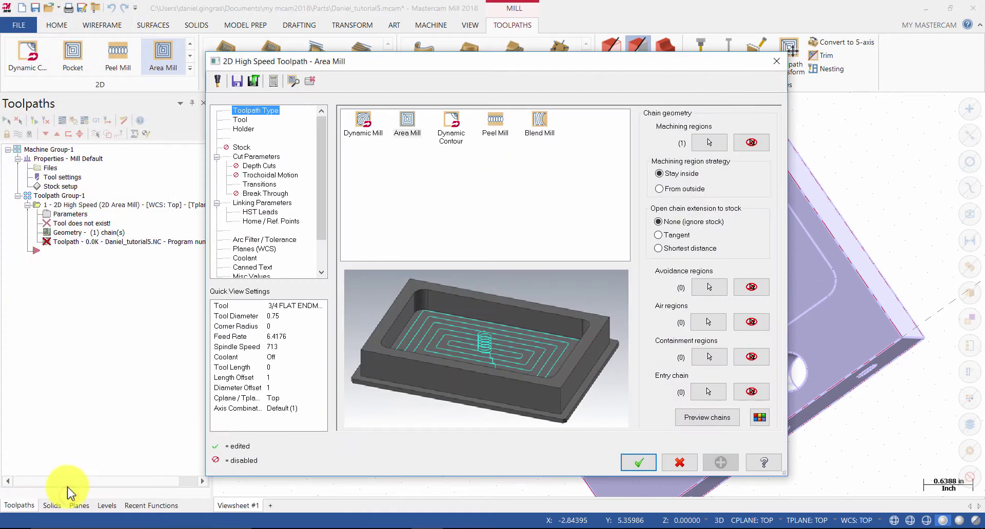
click(693, 419)
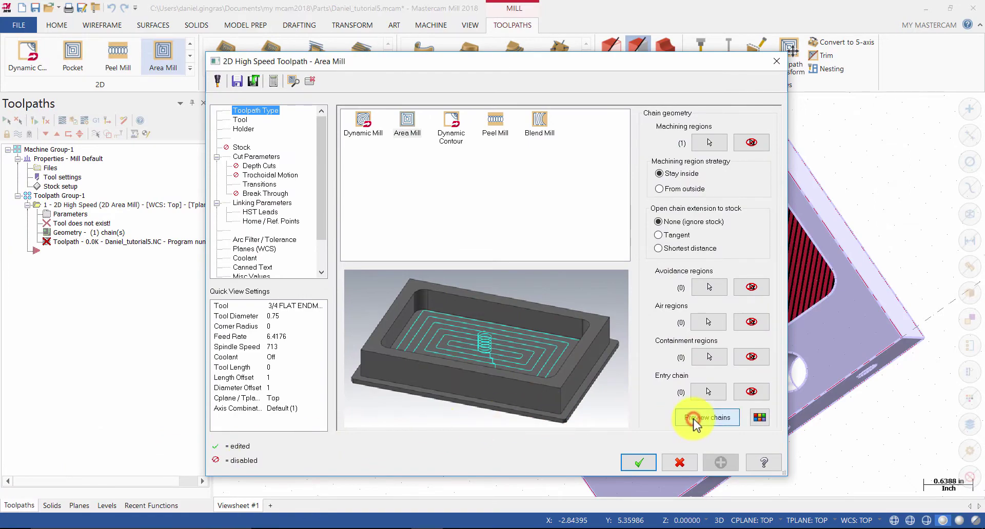
click(310, 80)
middle_drag(496, 170, 455, 184)
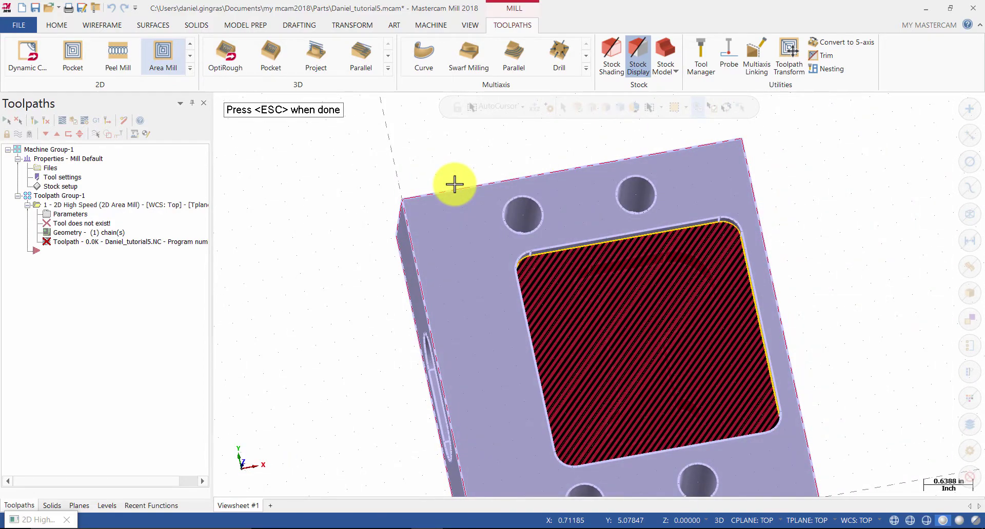
key(Escape)
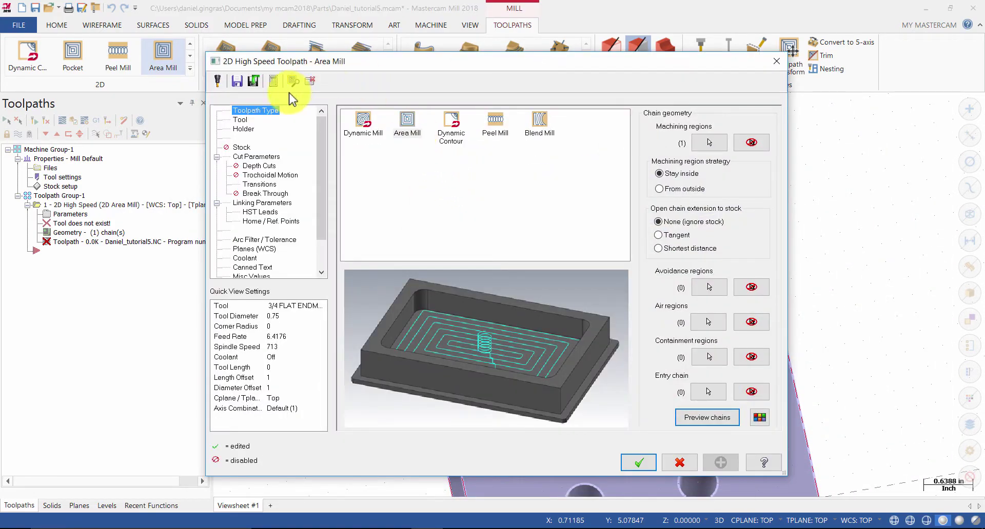
Filter the tool library to flat endmills by diameter.
click(251, 120)
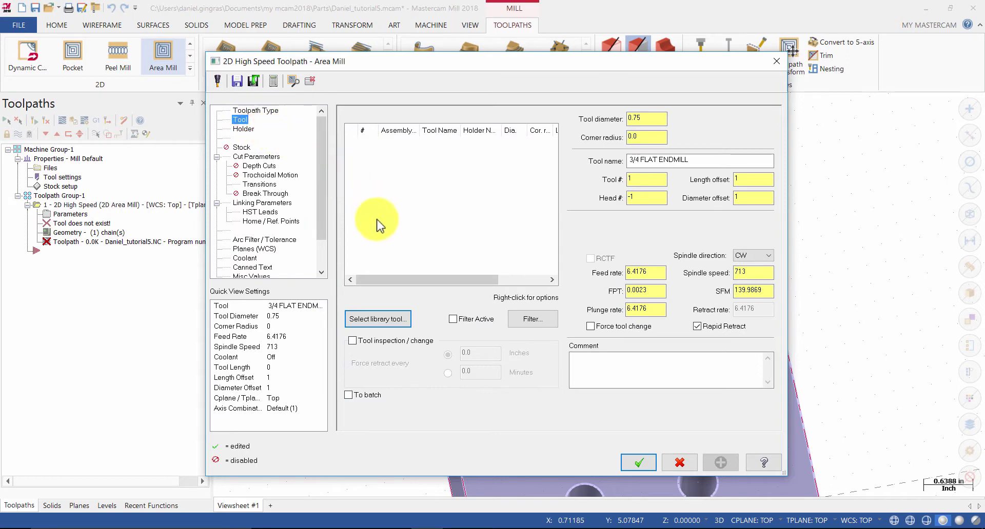
click(393, 322)
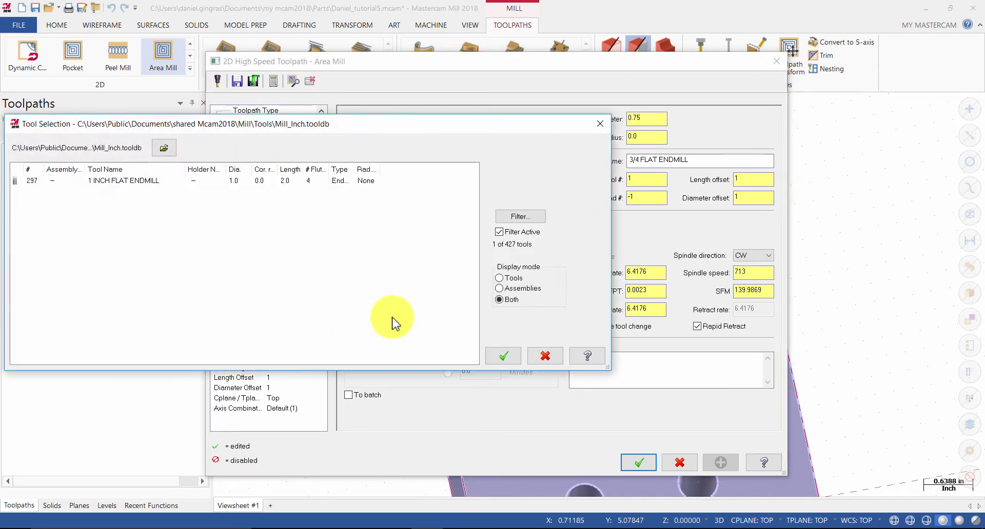
click(520, 216)
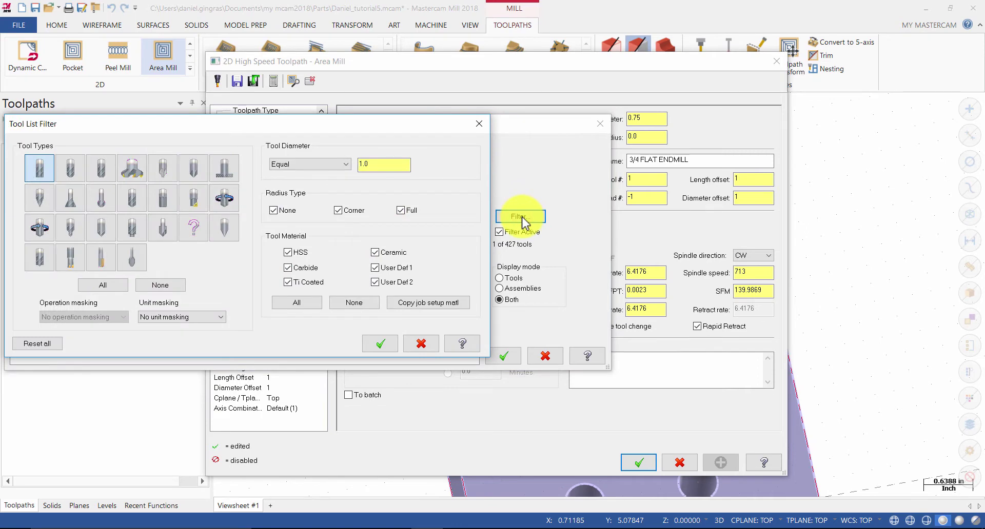
click(42, 173)
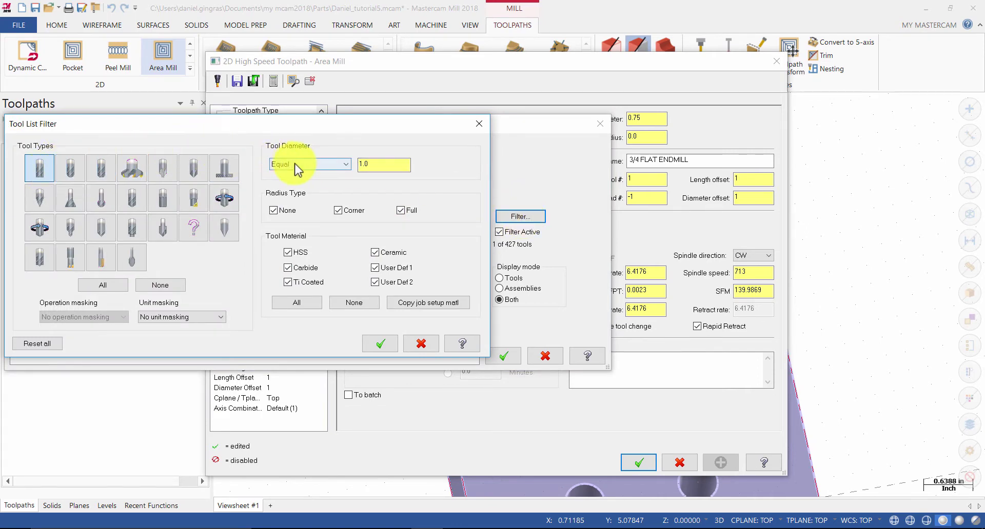
click(379, 164)
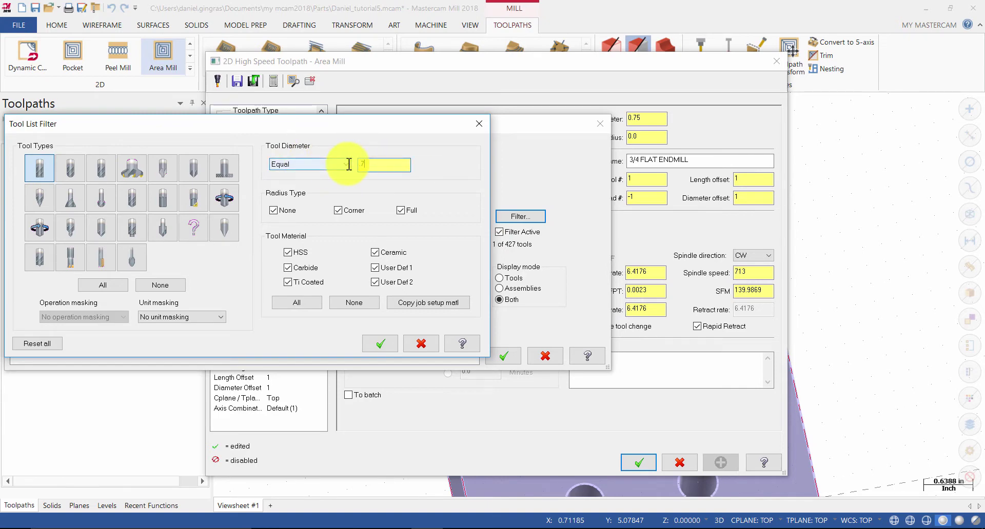
click(370, 344)
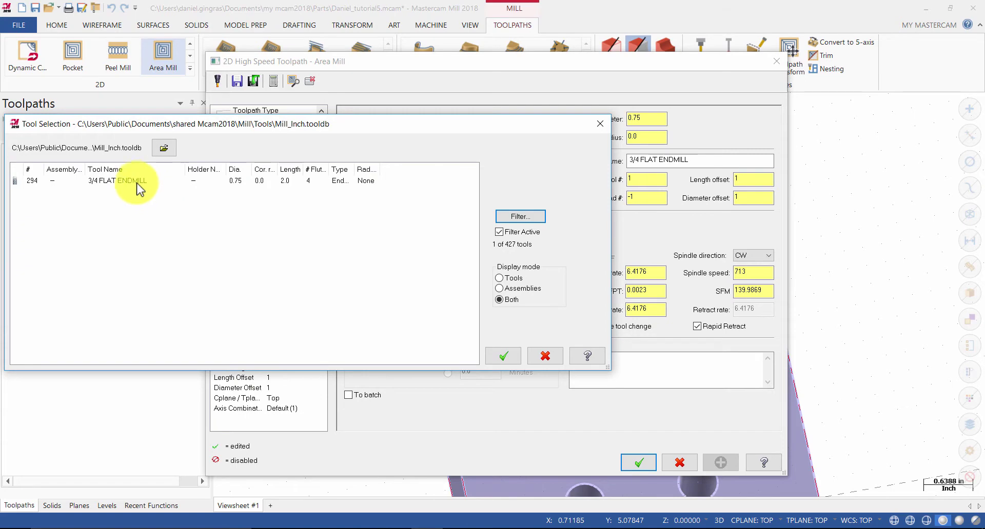
Load the 3/4 FLAT ENDMILL and add the comment 'Use Area Mill to machine the pocket'.
click(137, 182)
click(504, 355)
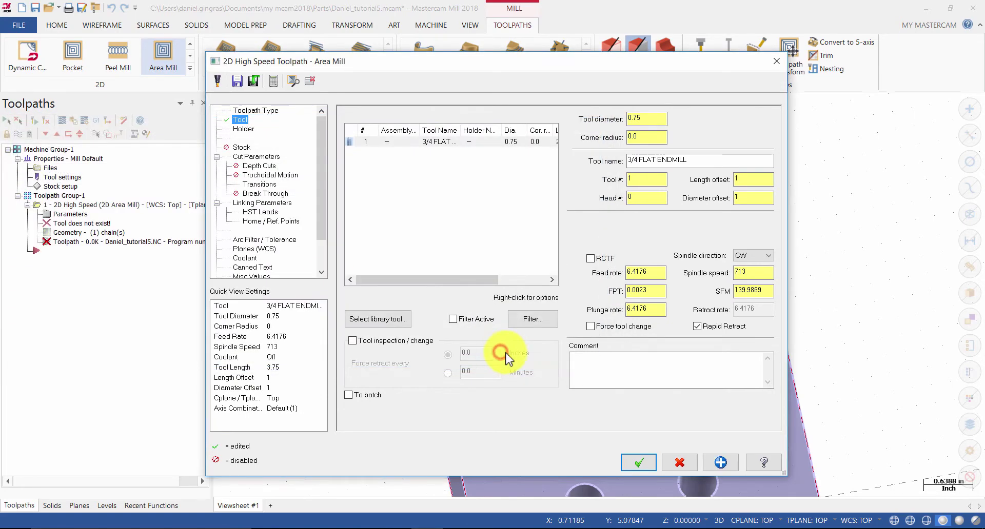
click(591, 367)
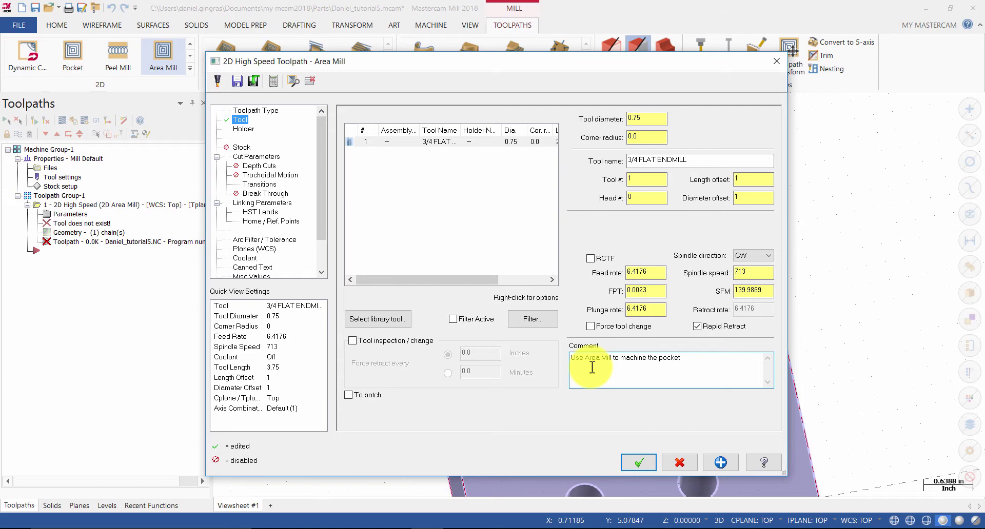
click(265, 157)
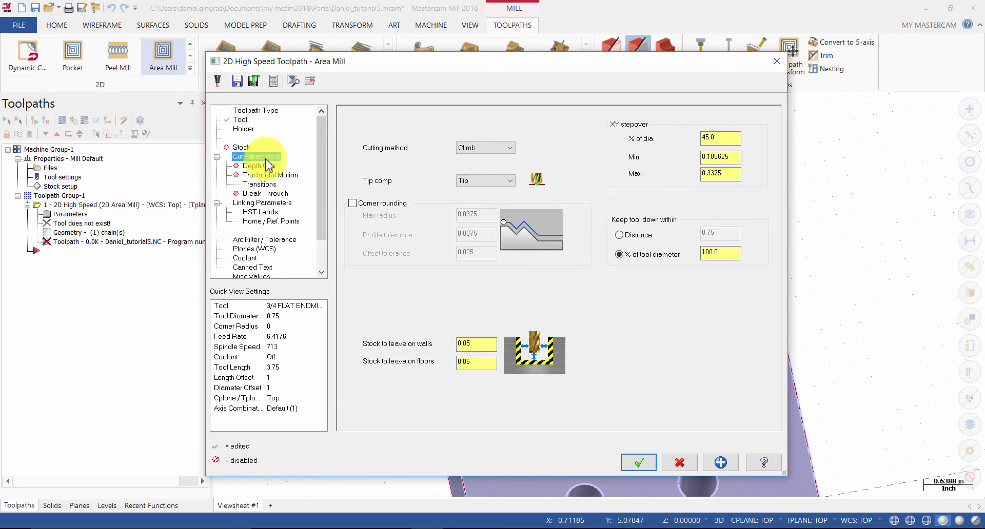
Turn on corner rounding and set the stock to leave on walls and floors to 0.
click(375, 204)
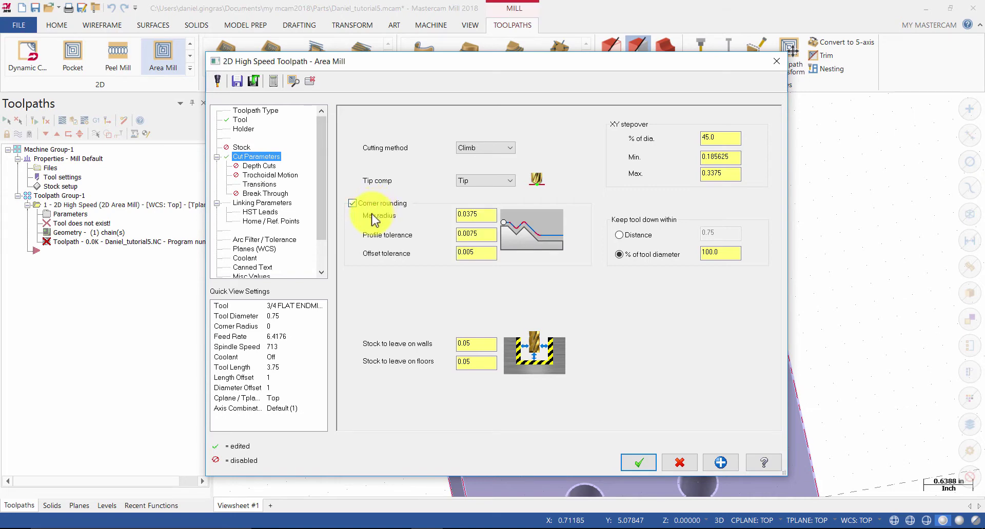
click(481, 358)
key(BackSpace)
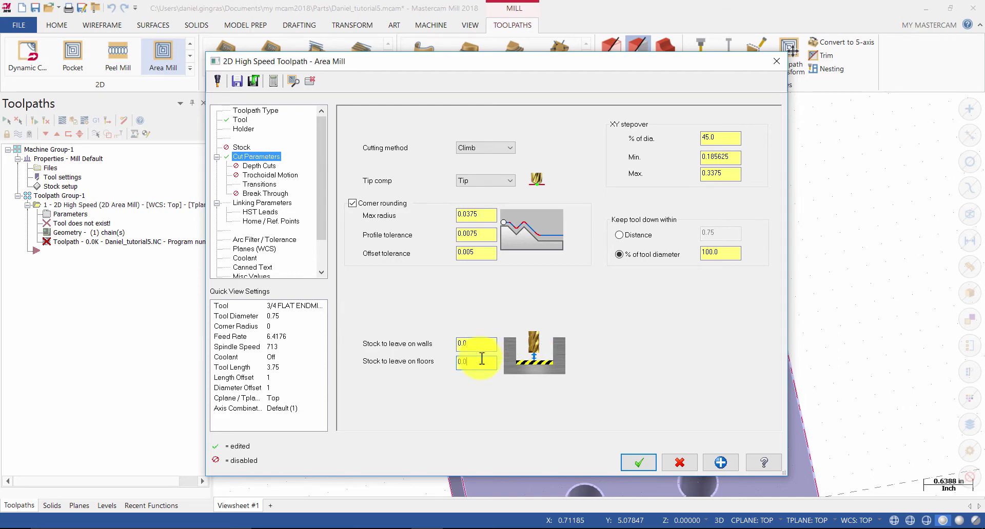
Change the entry helix radius from its 0.25 value.
click(269, 166)
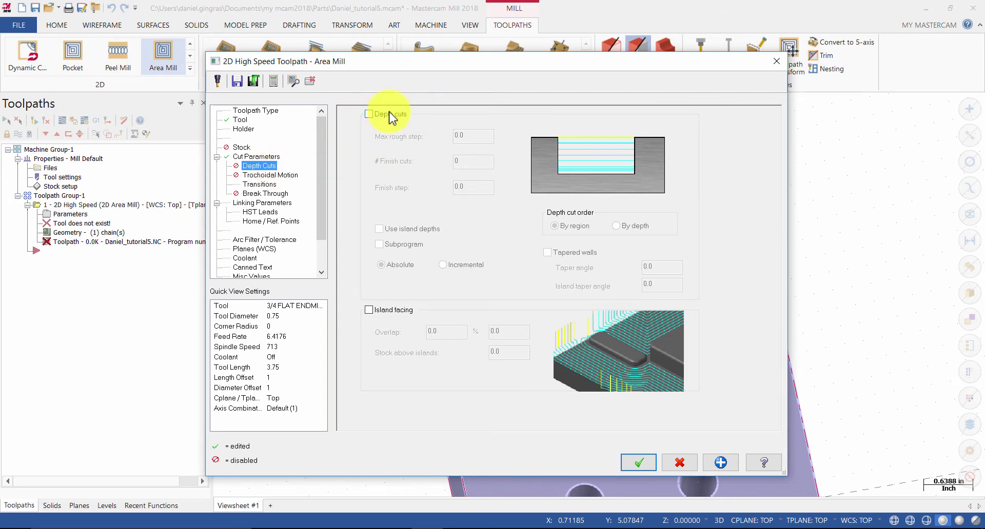
click(271, 184)
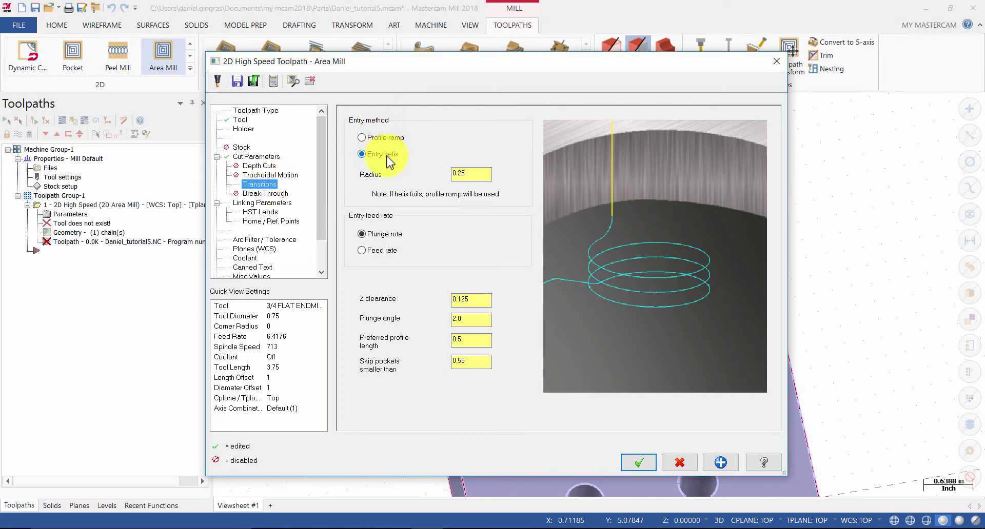
double_click(484, 173)
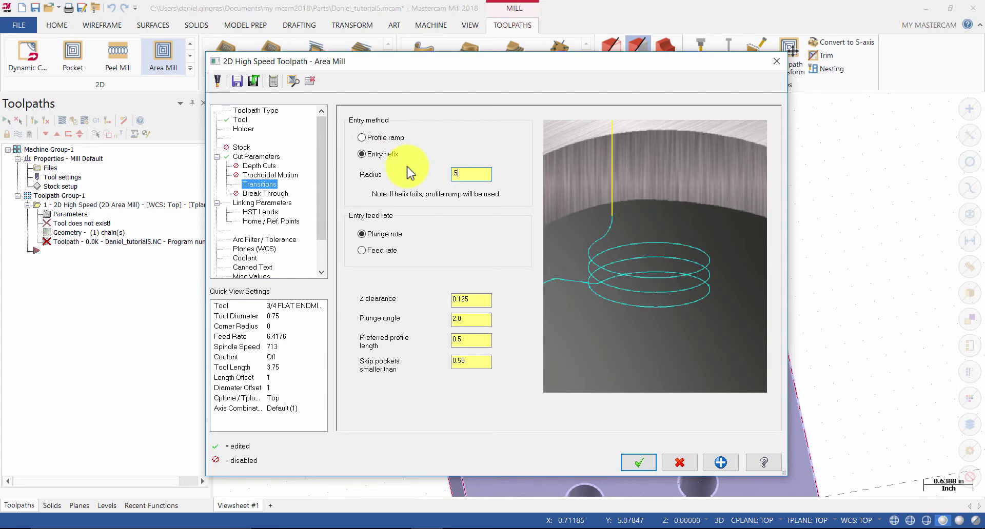
click(282, 203)
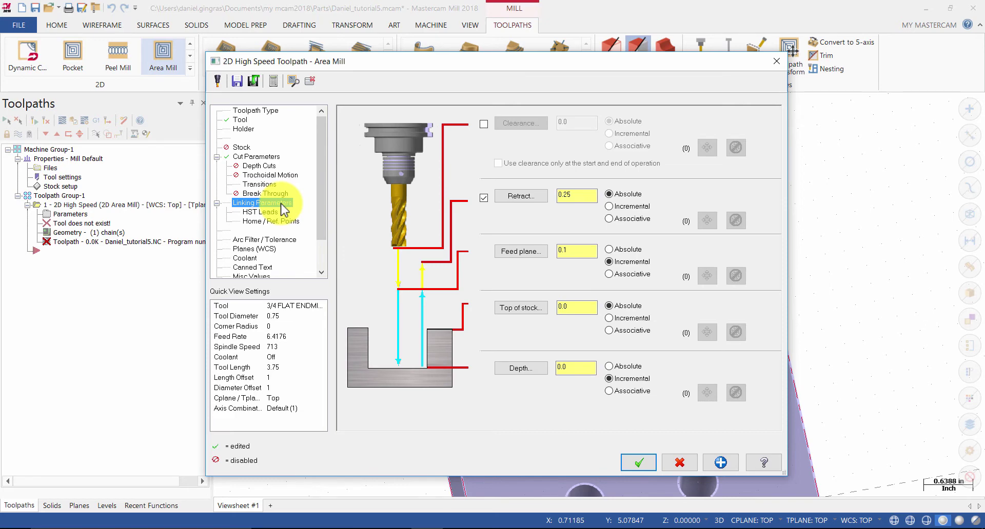
Enable a clearance height of 1 and generate the Area Mill toolpath.
click(483, 124)
double_click(576, 123)
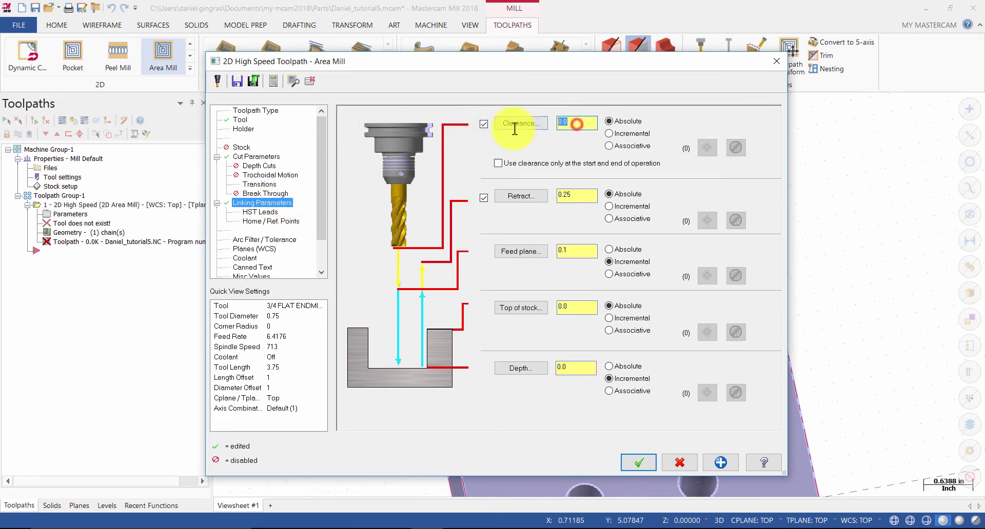
text(1)
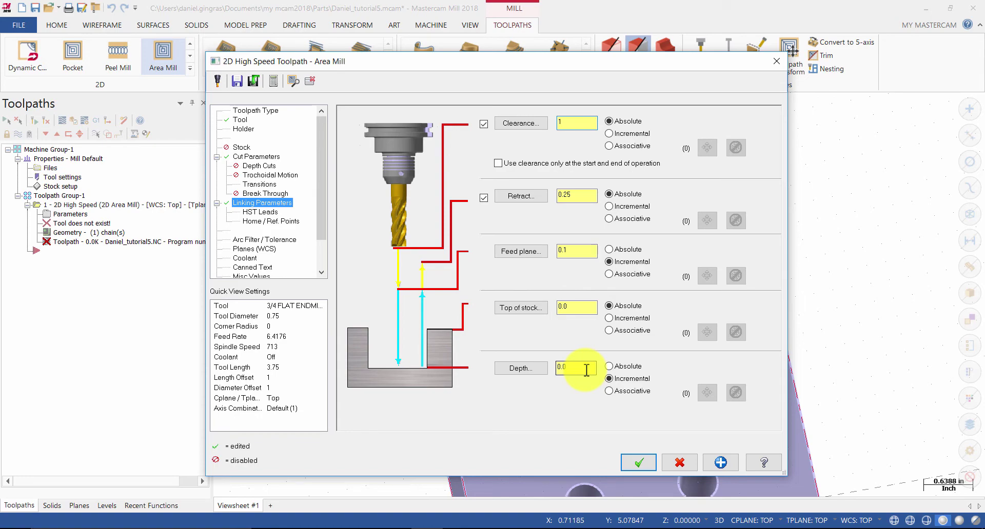
click(641, 461)
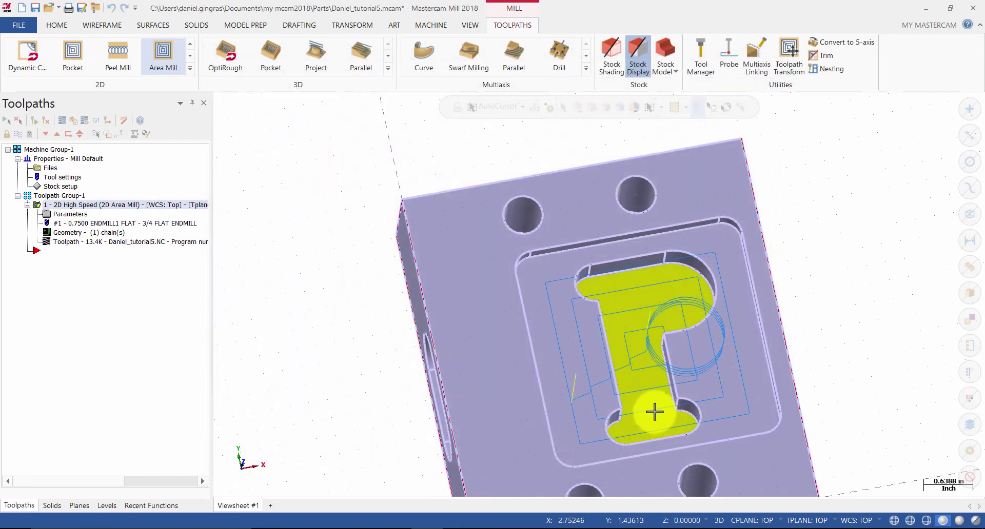
mouse_move(655, 412)
middle_down()
mouse_move(594, 388)
mouse_move(554, 402)
mouse_move(576, 432)
mouse_move(604, 432)
mouse_move(660, 402)
mouse_move(651, 423)
middle_up()
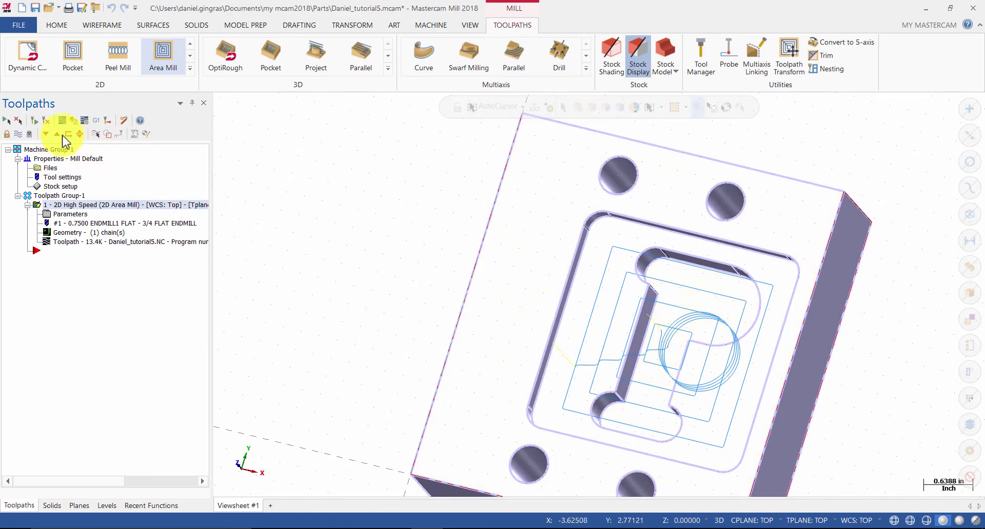
click(60, 121)
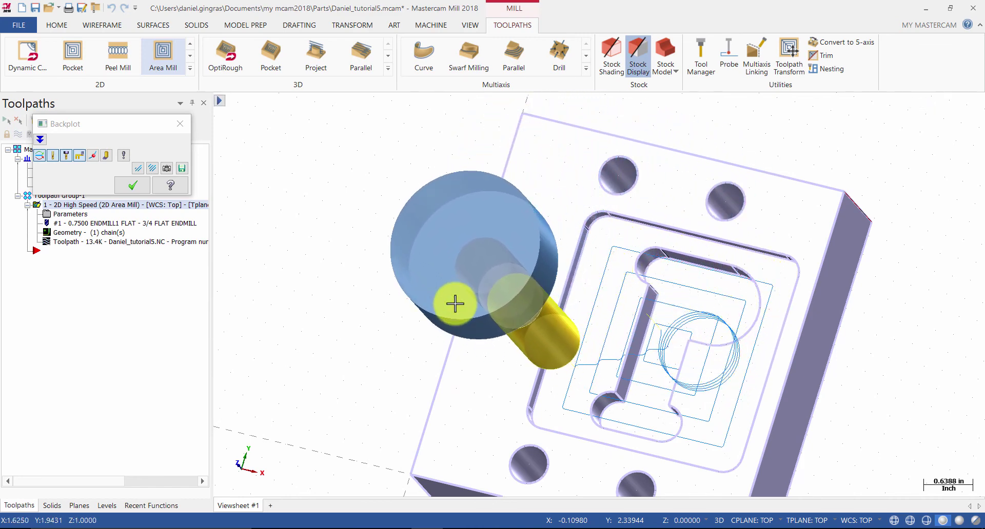
click(134, 185)
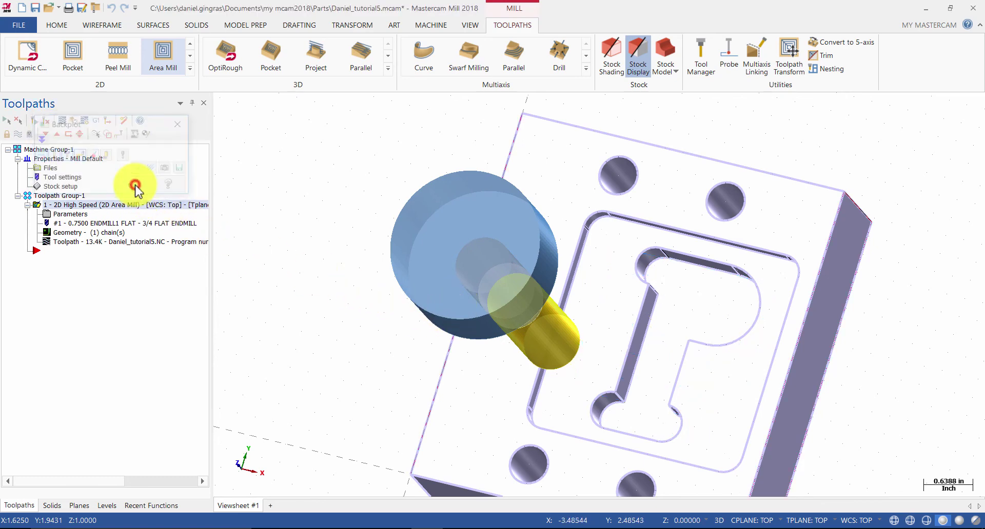
Simulate all 95 moves of the pocket cut in Mastercam Simulator.
click(76, 121)
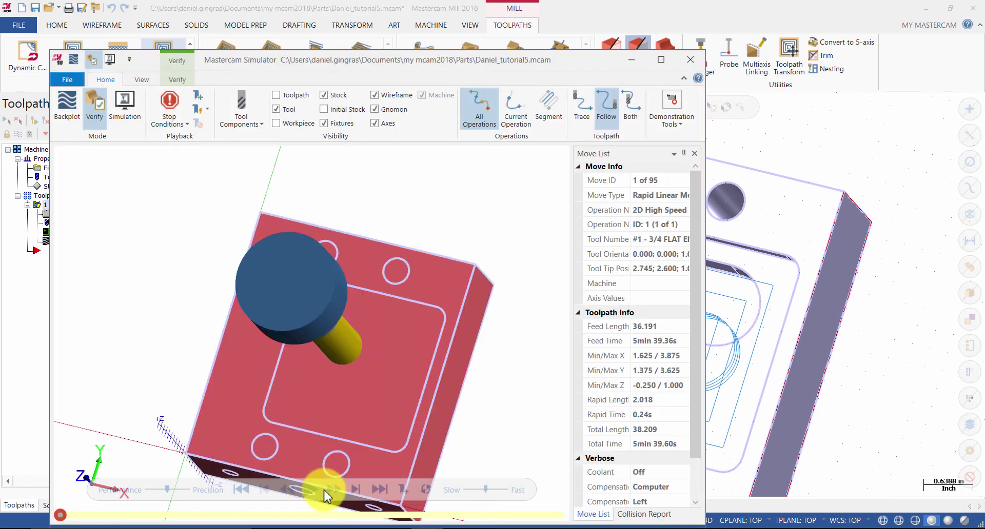
click(310, 490)
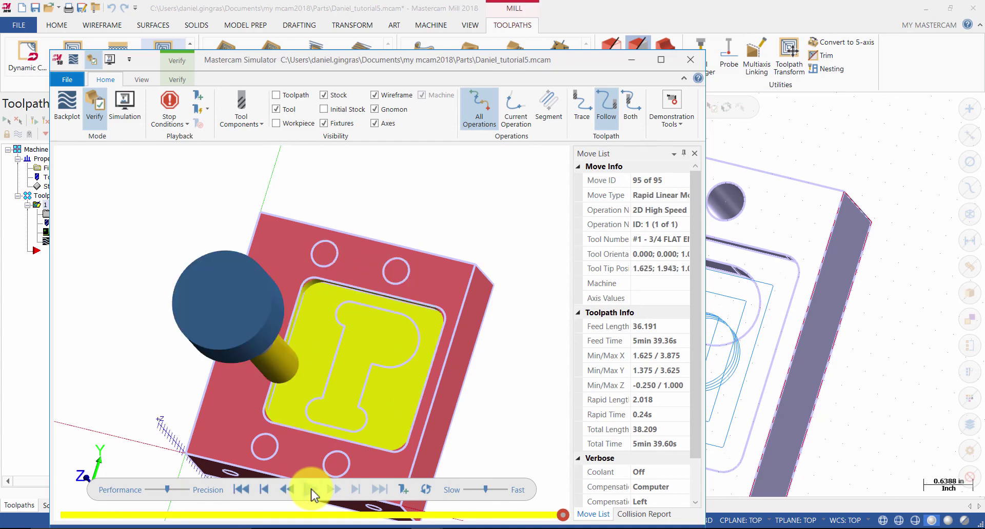
mouse_move(341, 367)
mouse_down()
mouse_move(334, 336)
mouse_move(359, 323)
mouse_move(401, 340)
mouse_move(350, 354)
mouse_up()
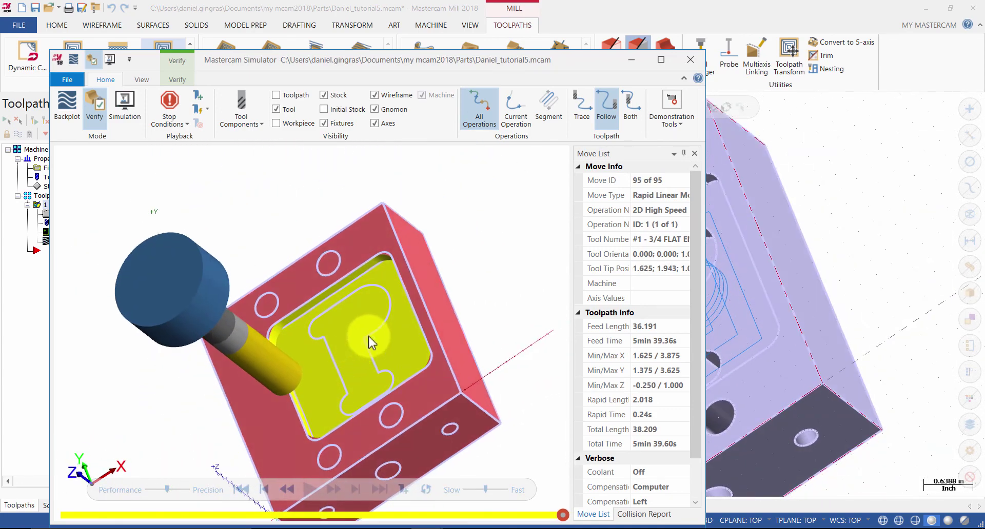
Close the simulator, show the stock, and switch to the Top (WCS) view.
click(633, 60)
click(636, 66)
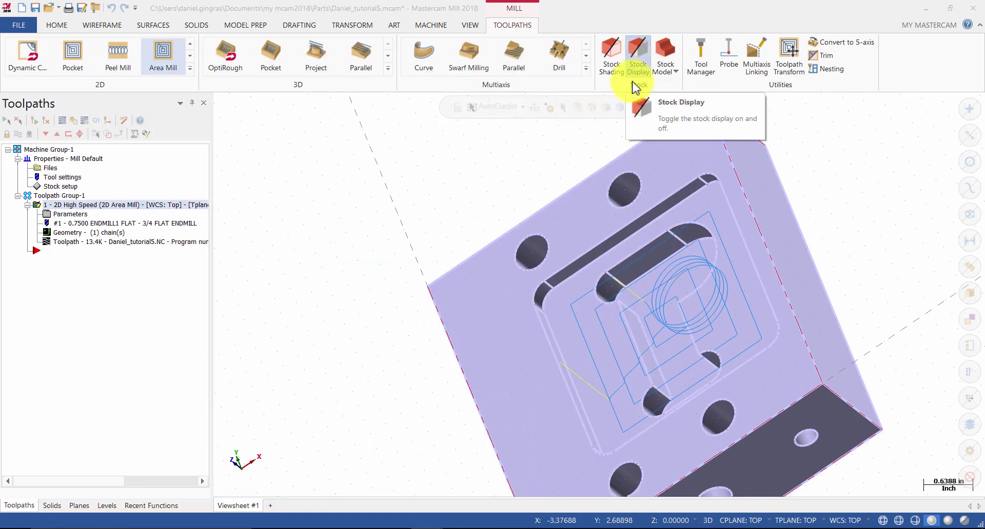
right_click(426, 275)
click(461, 339)
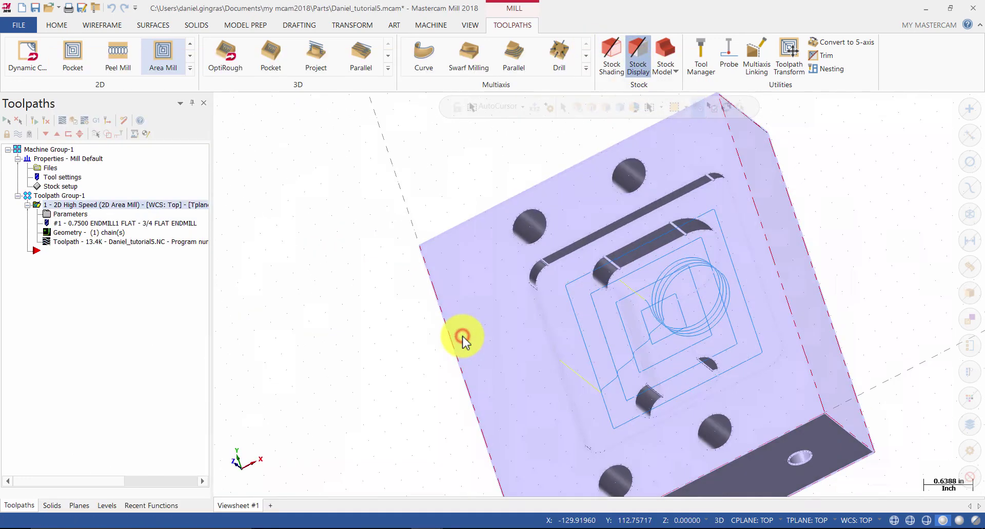